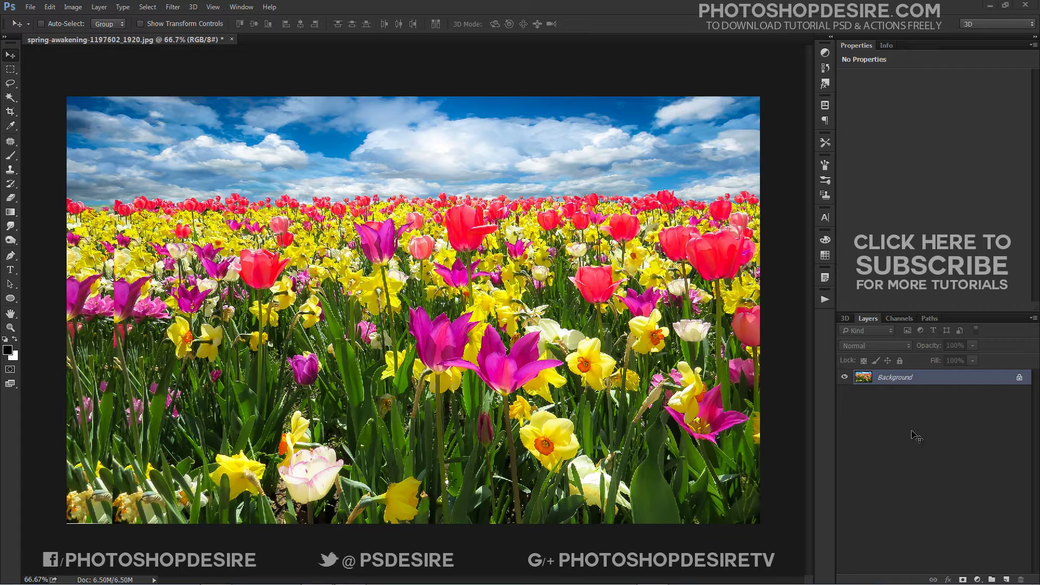
Duplicate the Background layer and convert Background copy into a smart object
right_click(911, 379)
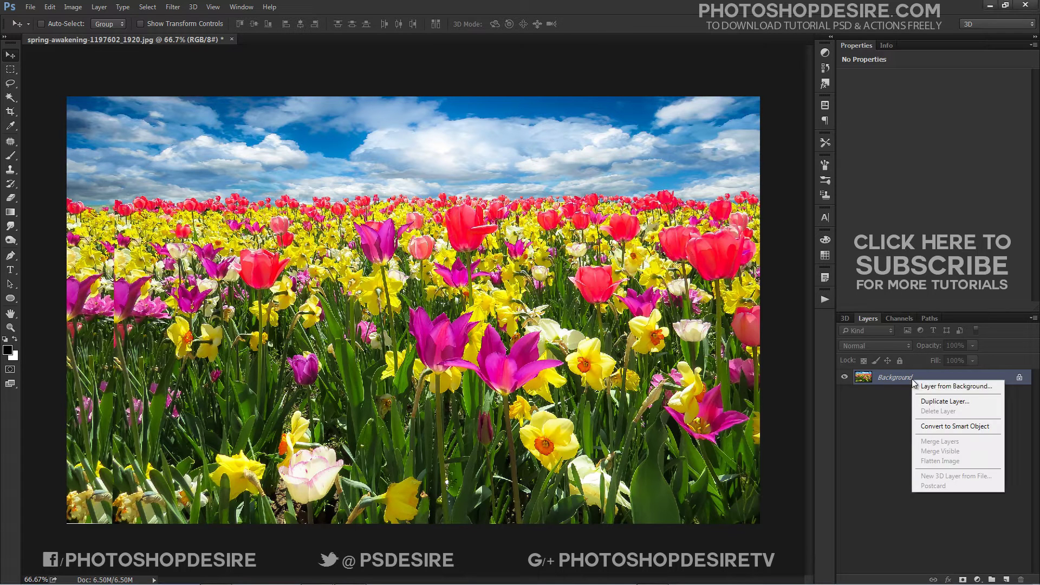
left_click(939, 401)
left_click(477, 124)
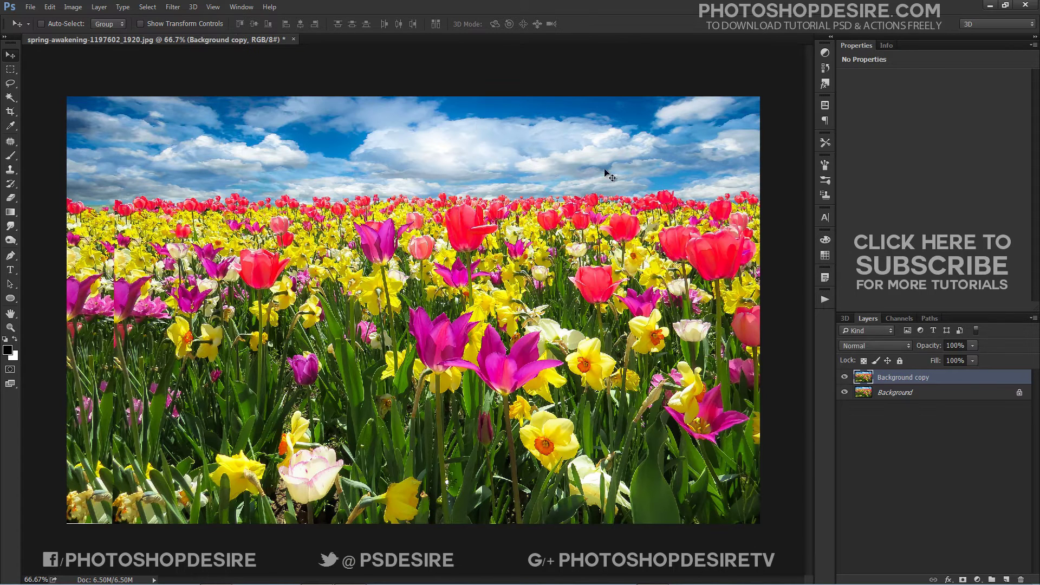
right_click(907, 377)
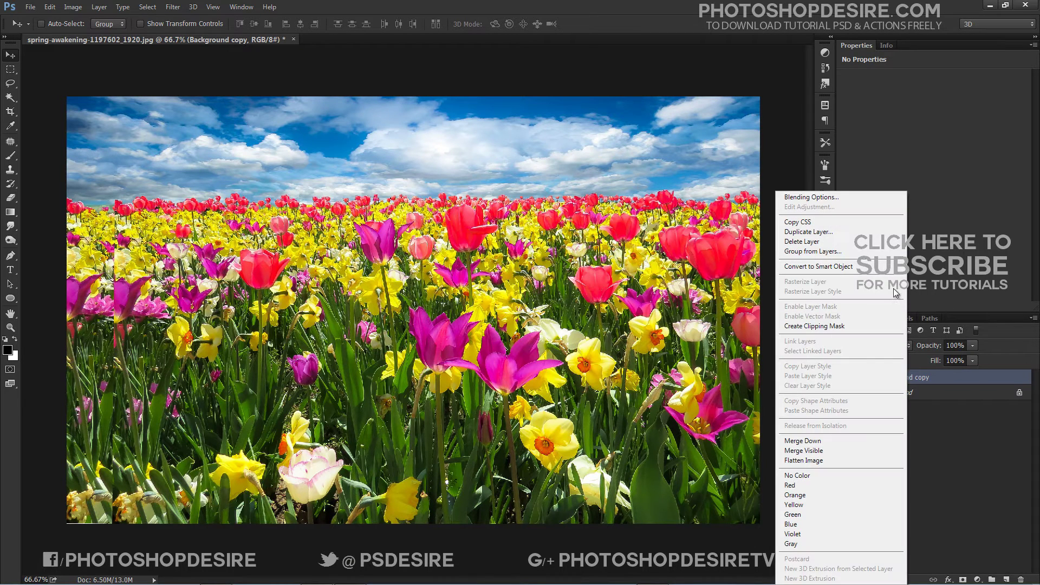
left_click(891, 268)
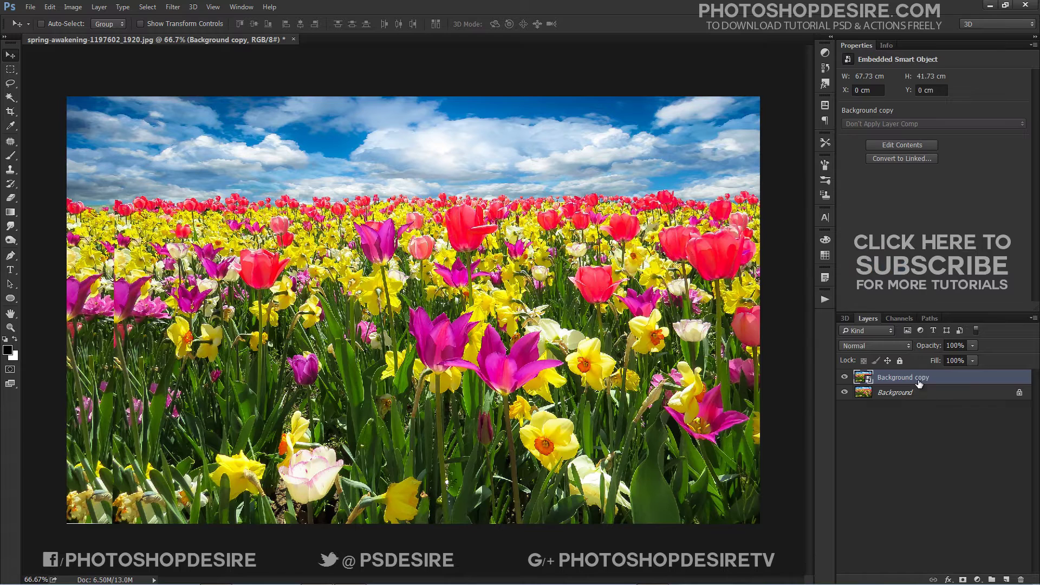
Duplicate the smart object twice to create Background copy 2 and Background copy 3
right_click(971, 380)
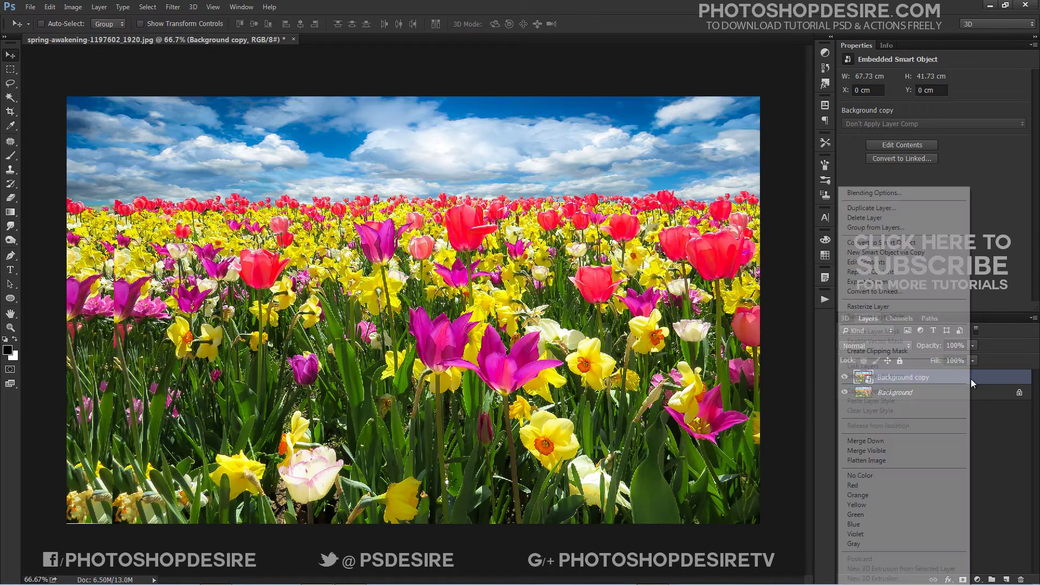
left_click(936, 209)
left_click(477, 122)
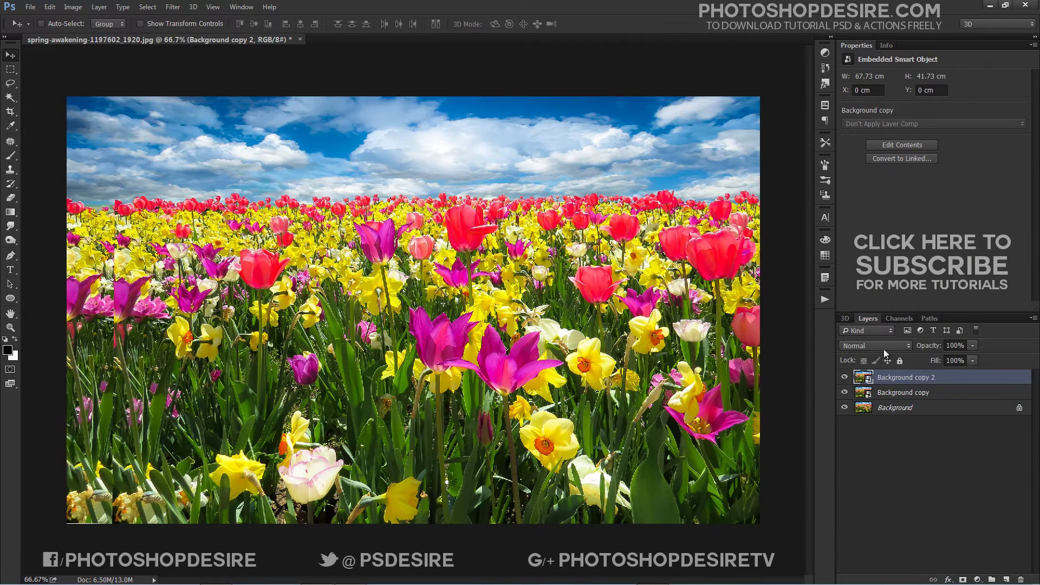
right_click(927, 379)
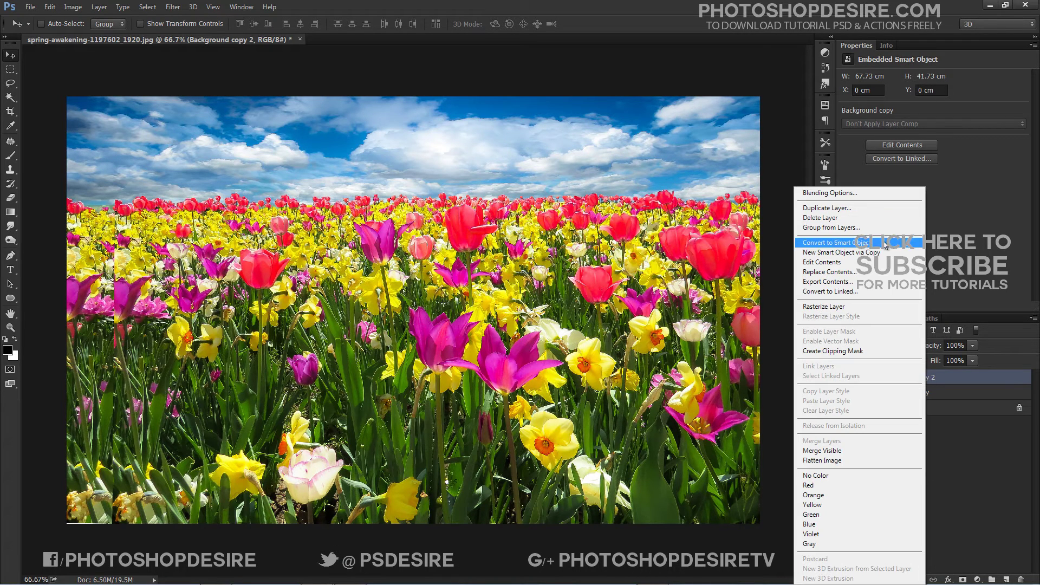
left_click(875, 206)
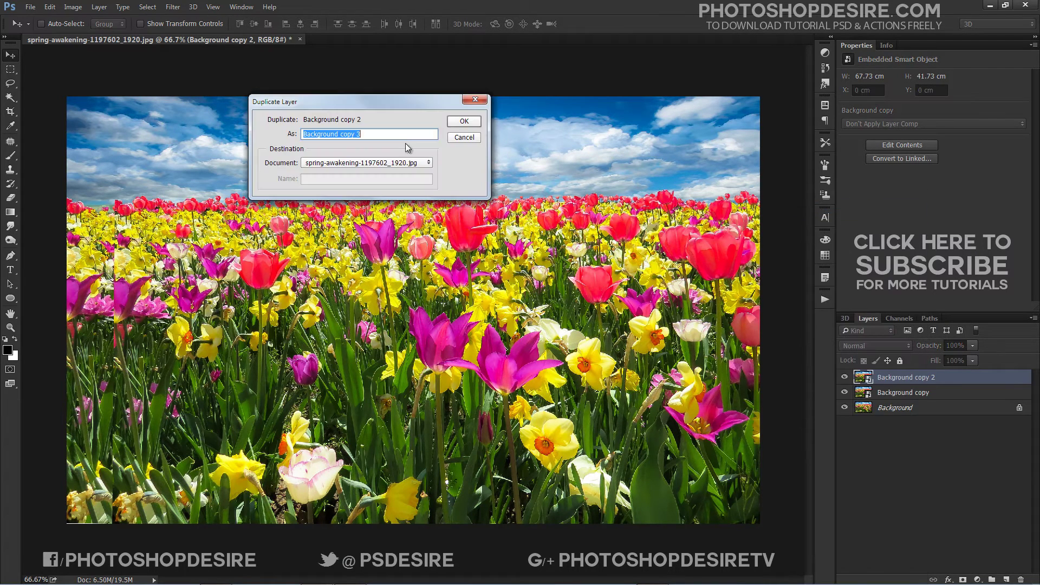
left_click(465, 124)
left_click(947, 454)
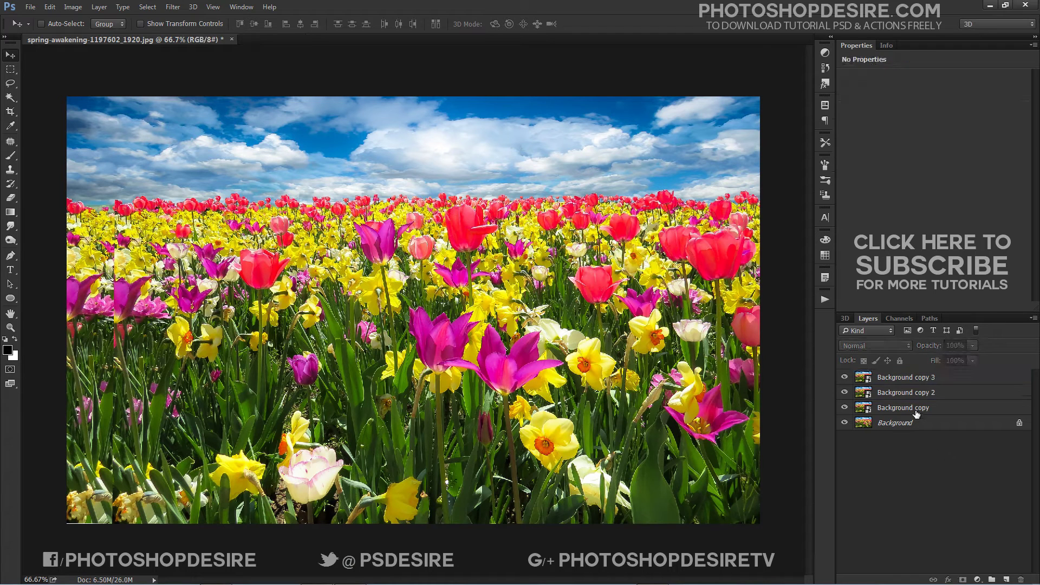
Rename Background copy to CUTOUT, copy 2 to DRY BRUSH and copy 3 to MEDIAN
double_click(915, 409)
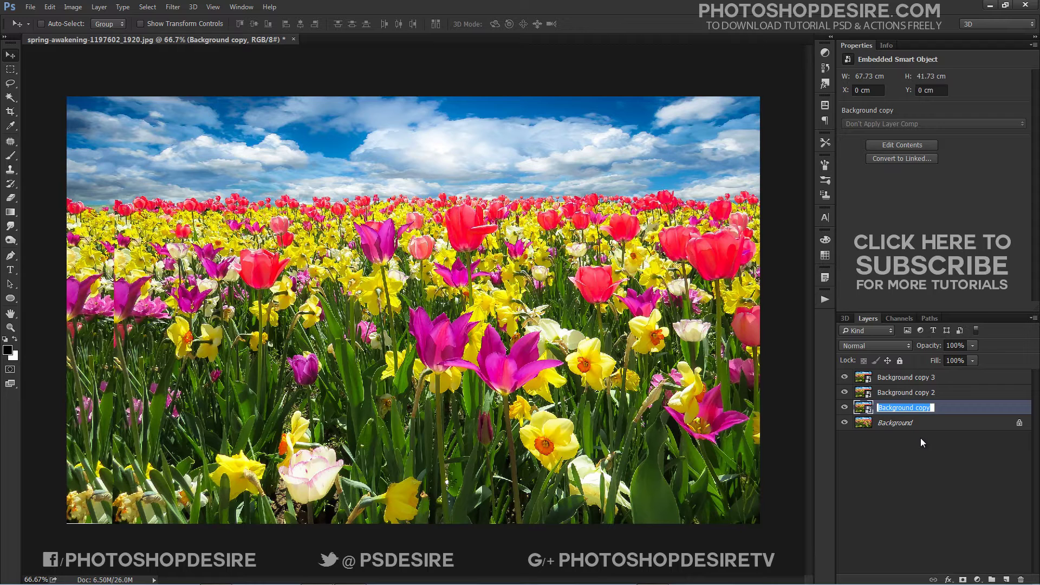
type("CUTOUT")
left_click(920, 437)
double_click(909, 392)
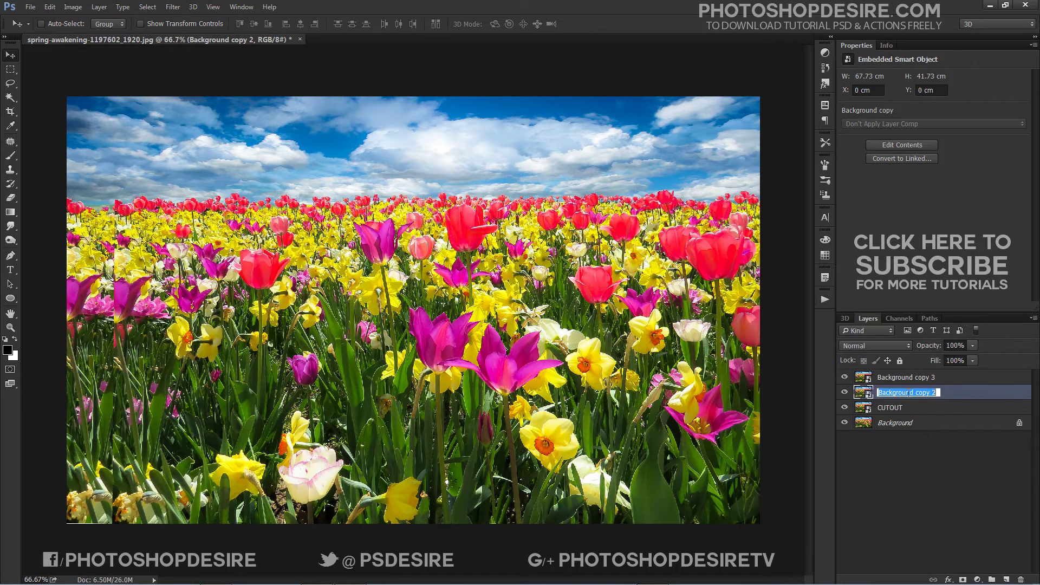
type("DRY BRUSH")
left_click(954, 460)
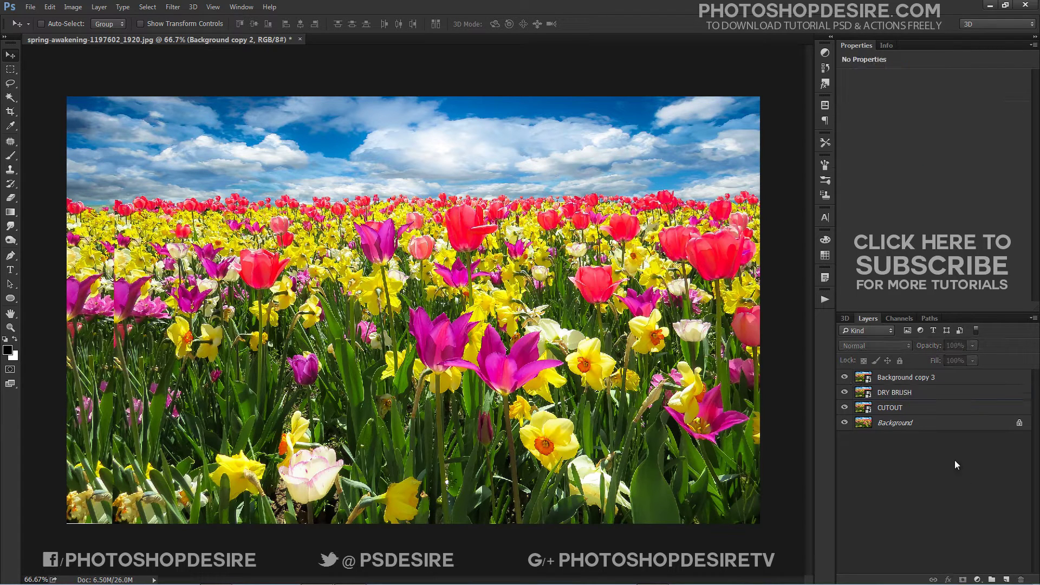
double_click(919, 378)
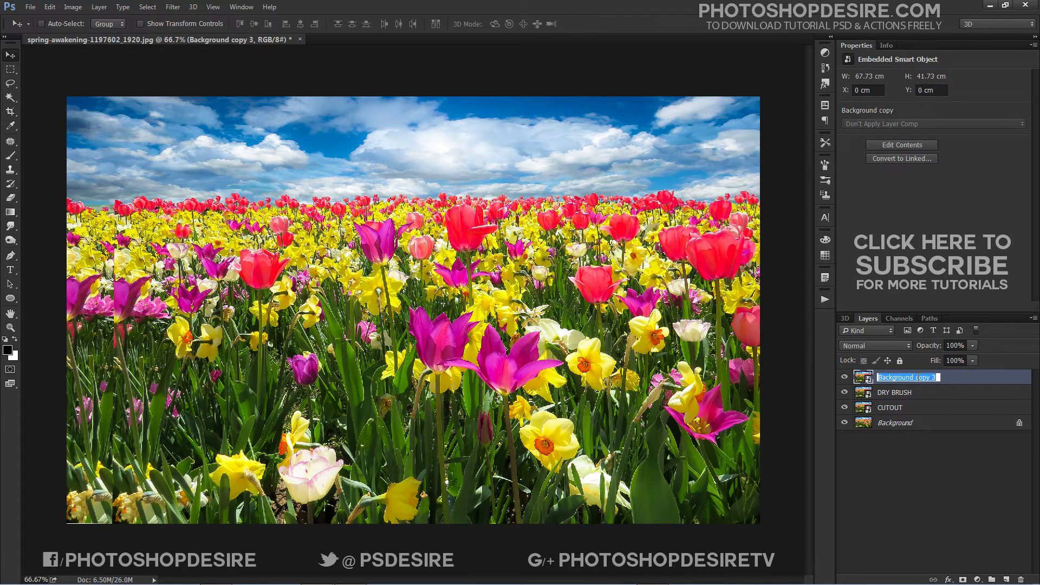
type("MEDIAN")
left_click(954, 464)
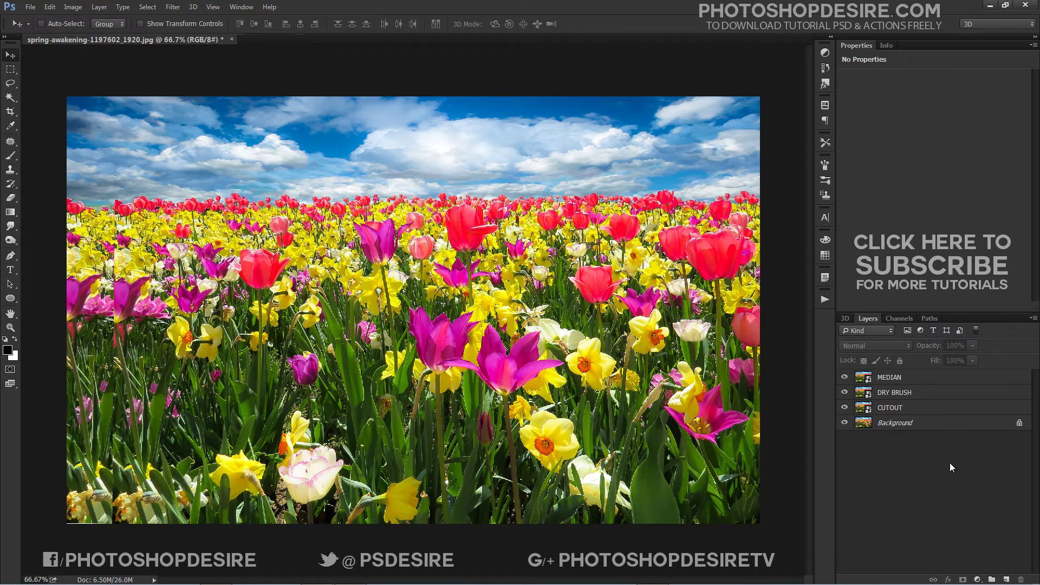
Hide the MEDIAN and DRY BRUSH layers and select the CUTOUT layer
left_click(844, 377)
left_click(844, 392)
left_click(889, 412)
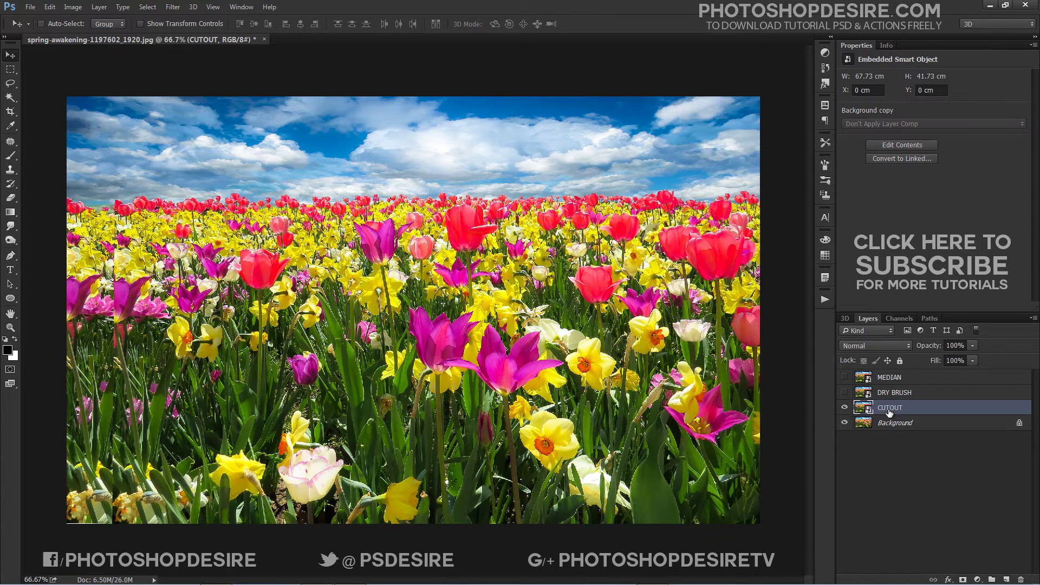
Apply the Filter Gallery's Artistic > Cutout filter to CUTOUT with Number of Levels 5
left_click(173, 6)
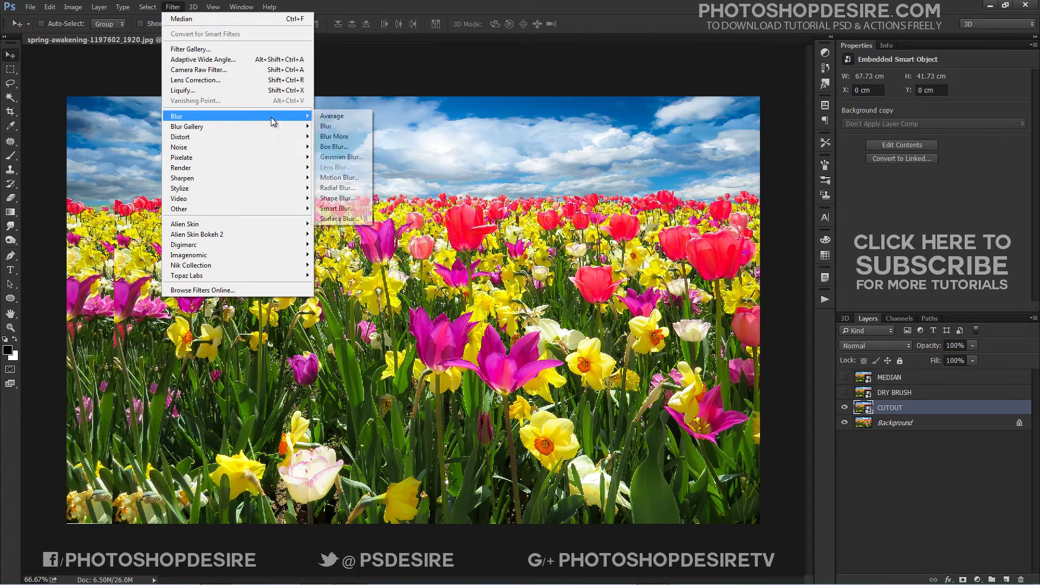
left_click(239, 46)
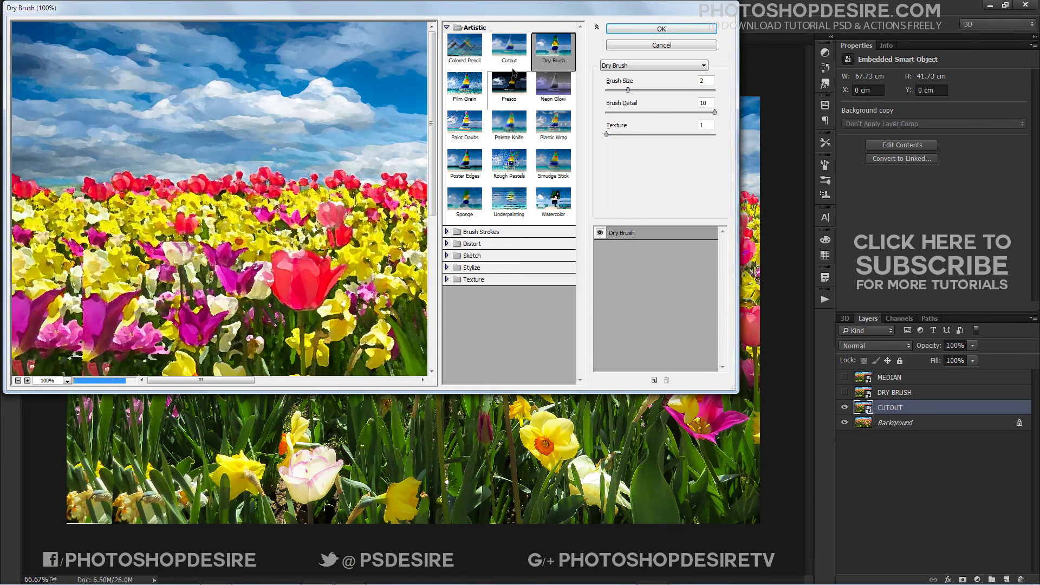
left_click(509, 46)
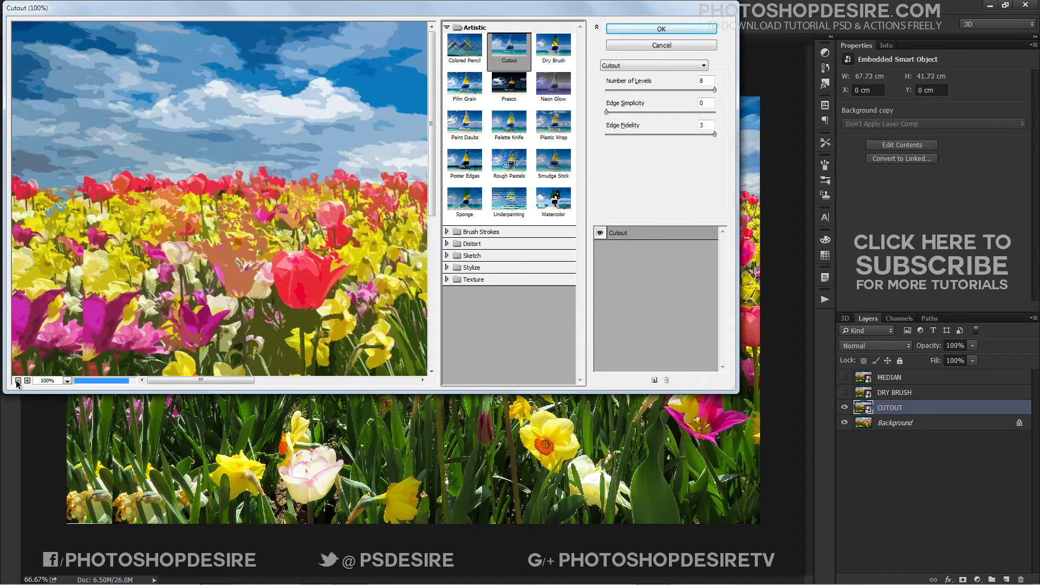
left_click(18, 381)
left_click(18, 380)
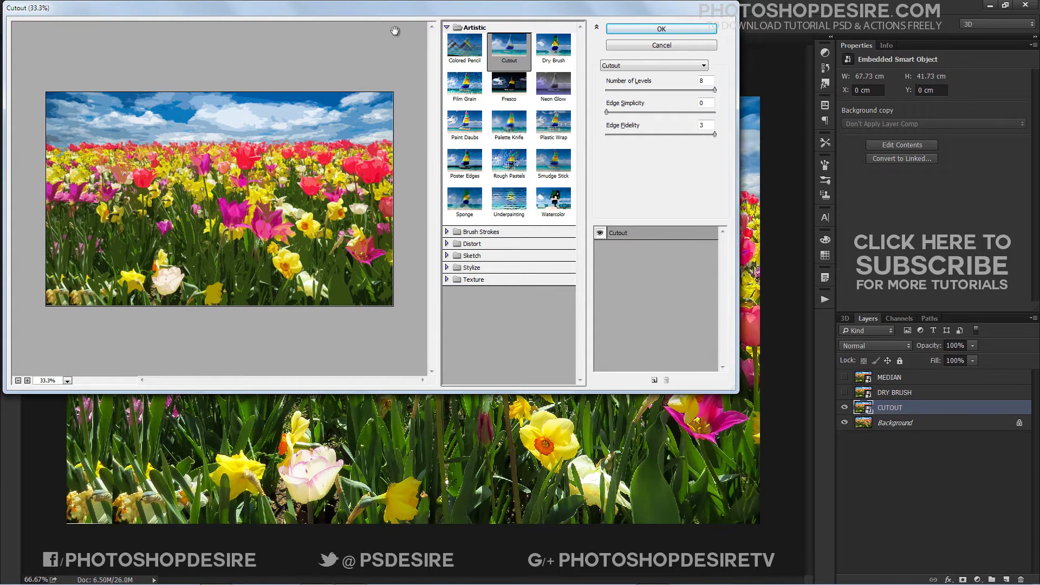
left_click_drag(419, 18, 458, 73)
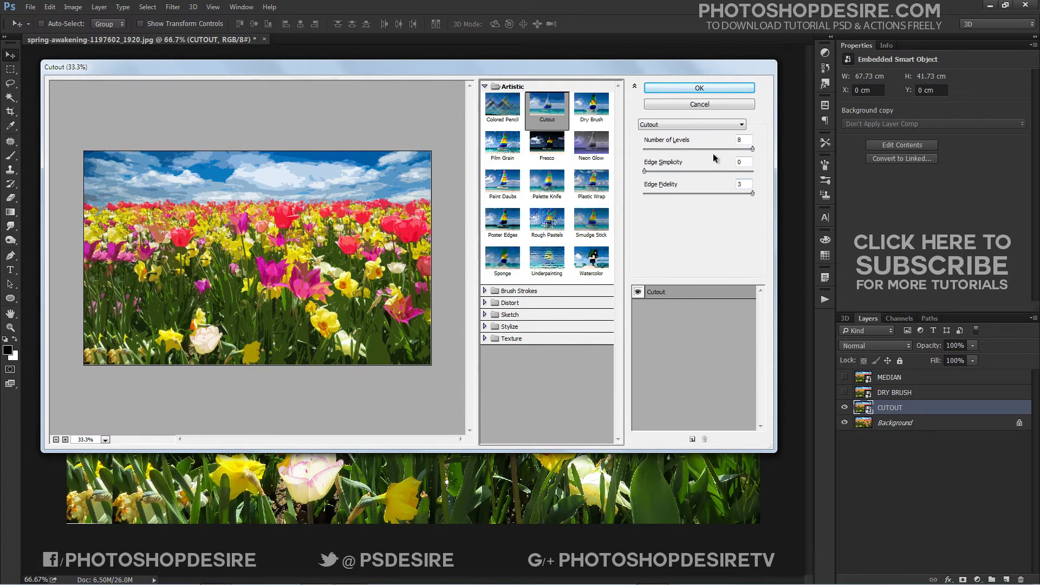
mouse_move(752, 148)
left_mouse_down()
mouse_move(632, 148)
mouse_move(759, 158)
left_mouse_up()
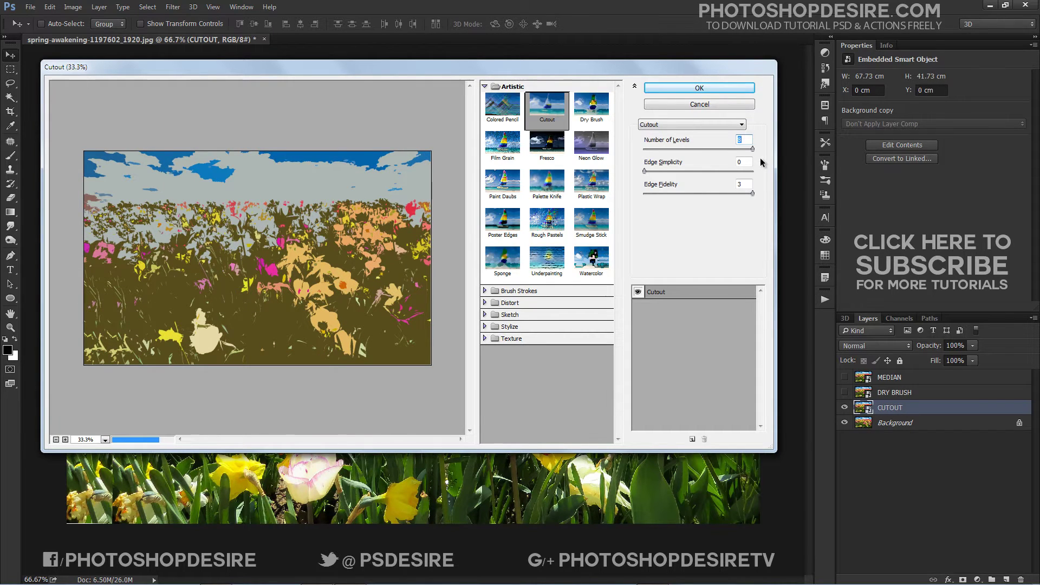
left_click(716, 88)
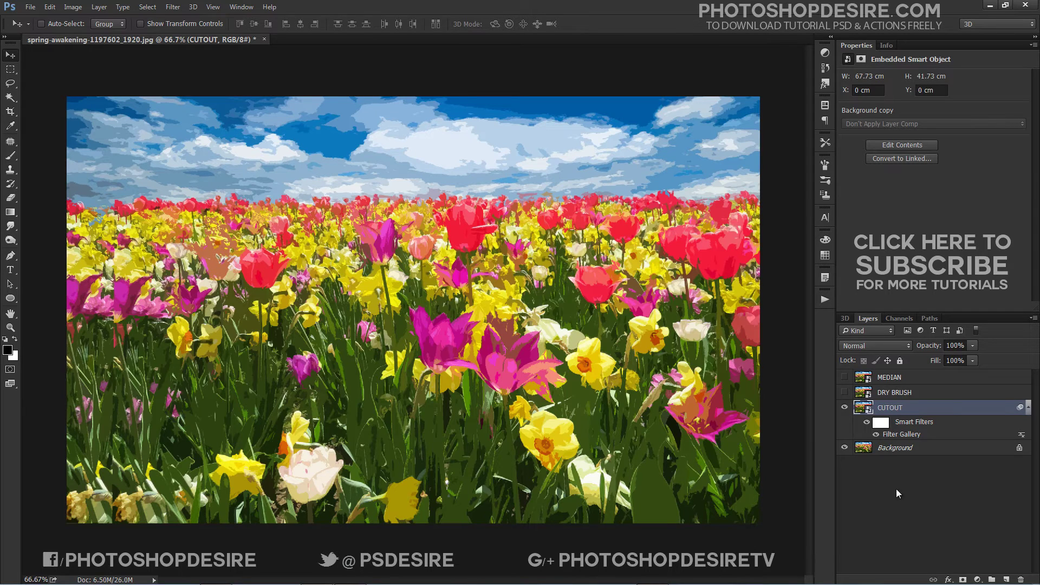
Set the CUTOUT layer to Luminosity blending and make DRY BRUSH visible again
left_click(895, 347)
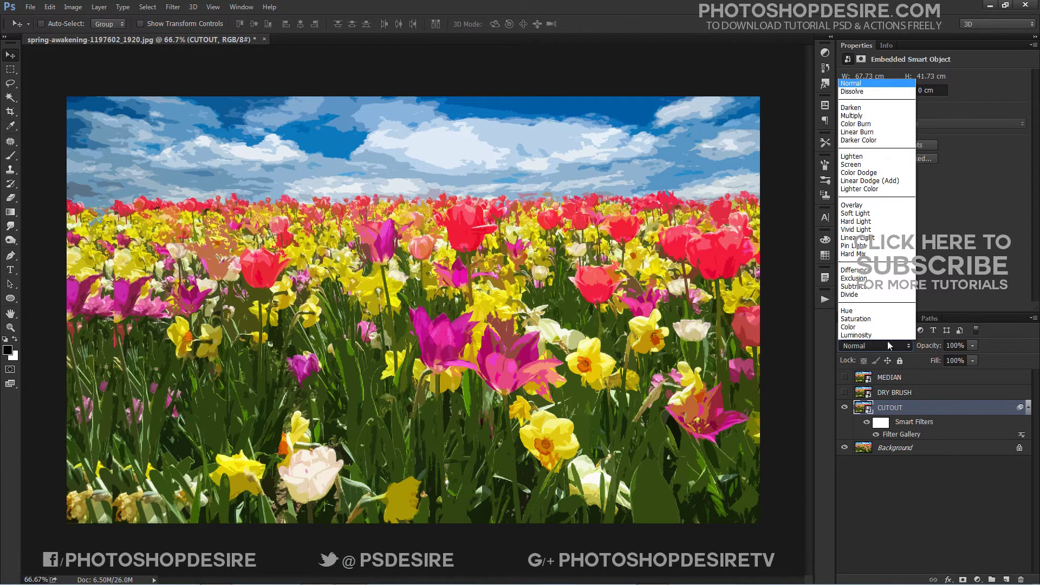
left_click(884, 335)
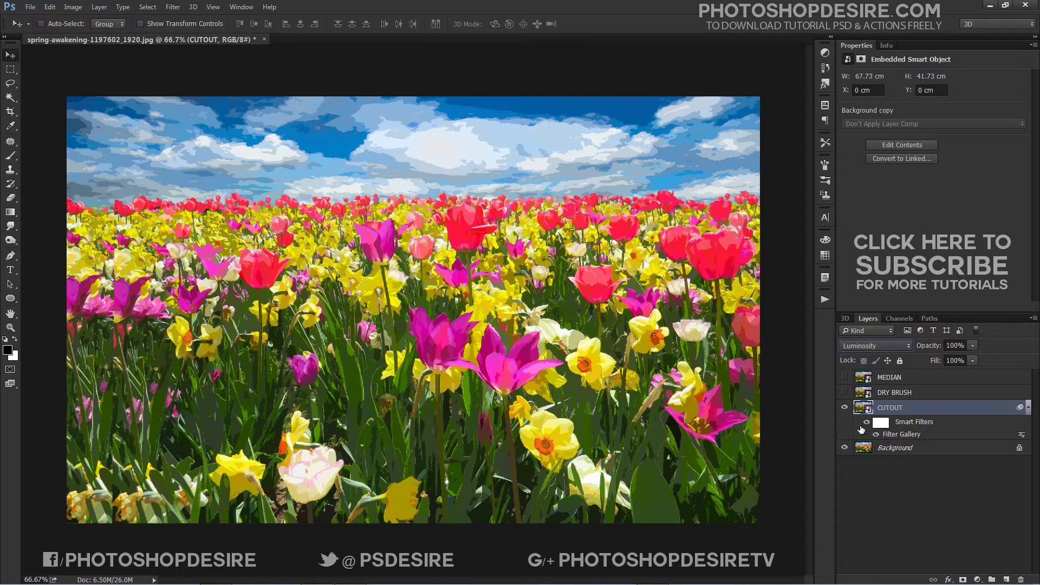
left_click(846, 391)
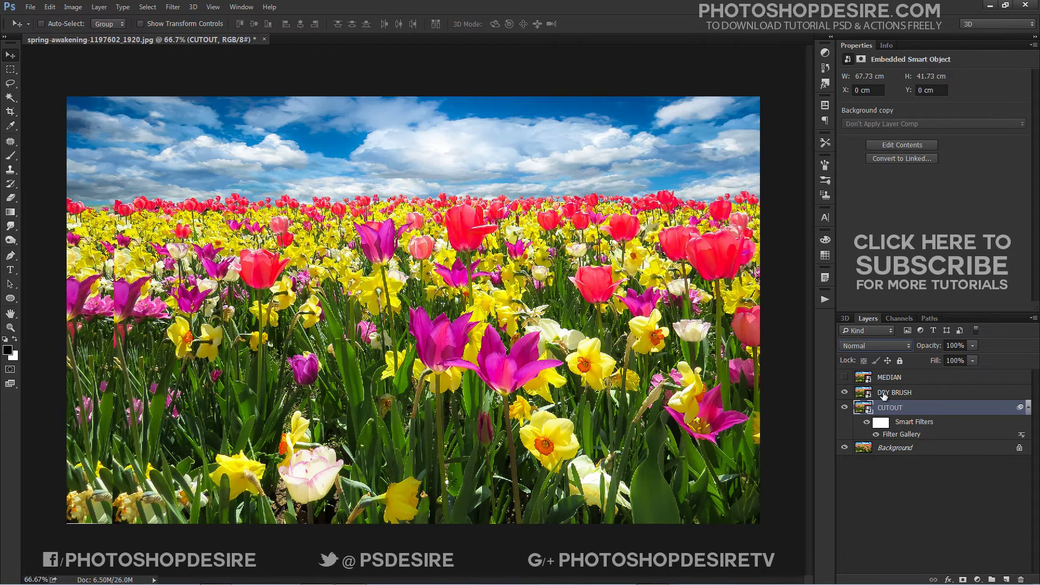
Apply Artistic > Dry Brush to DRY BRUSH with Brush Size 10, Brush Detail 10, Texture 3
left_click(880, 395)
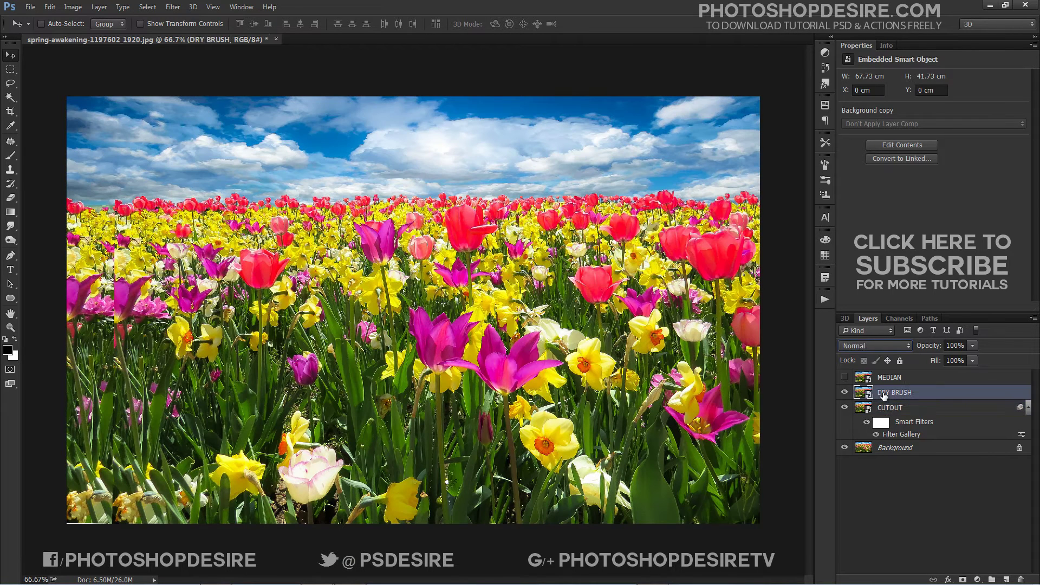
left_click(174, 7)
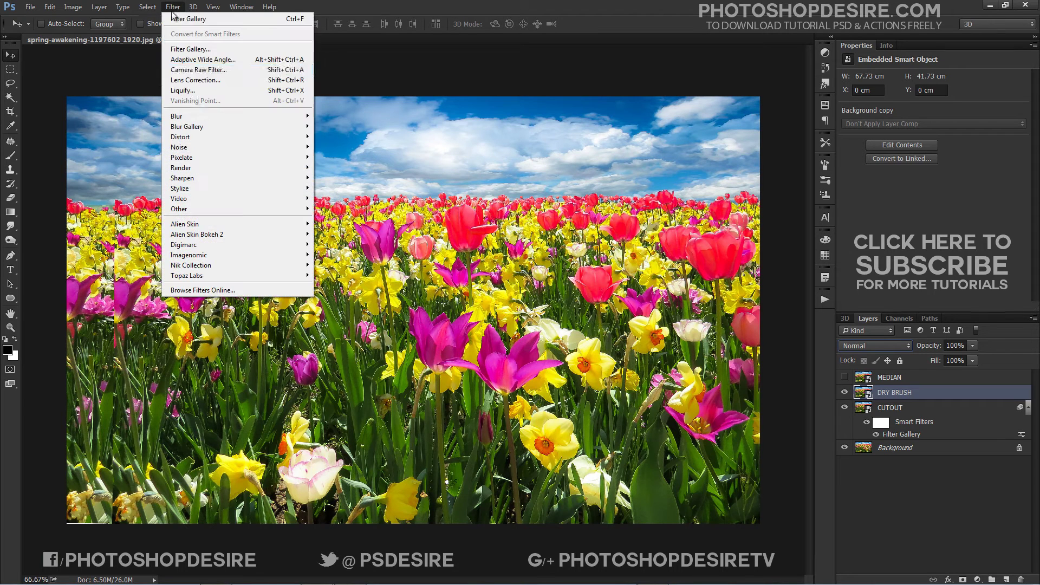
left_click(223, 50)
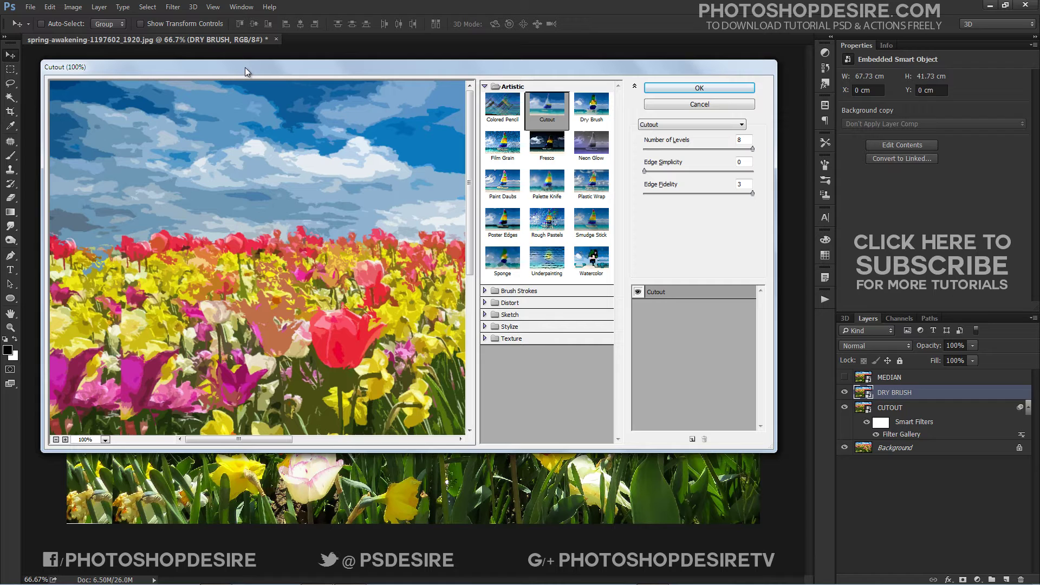
left_click(56, 439)
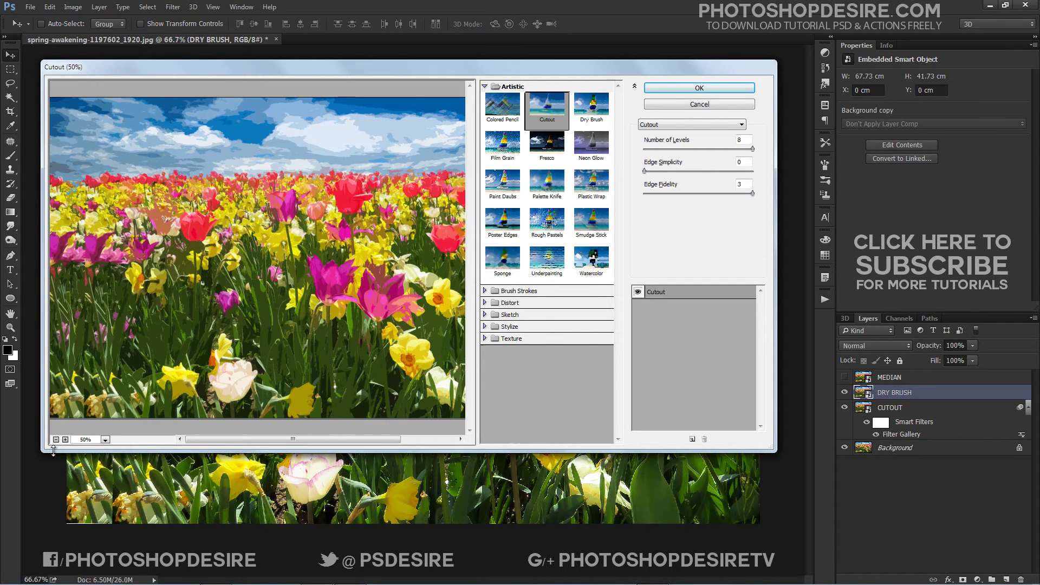
left_click(597, 117)
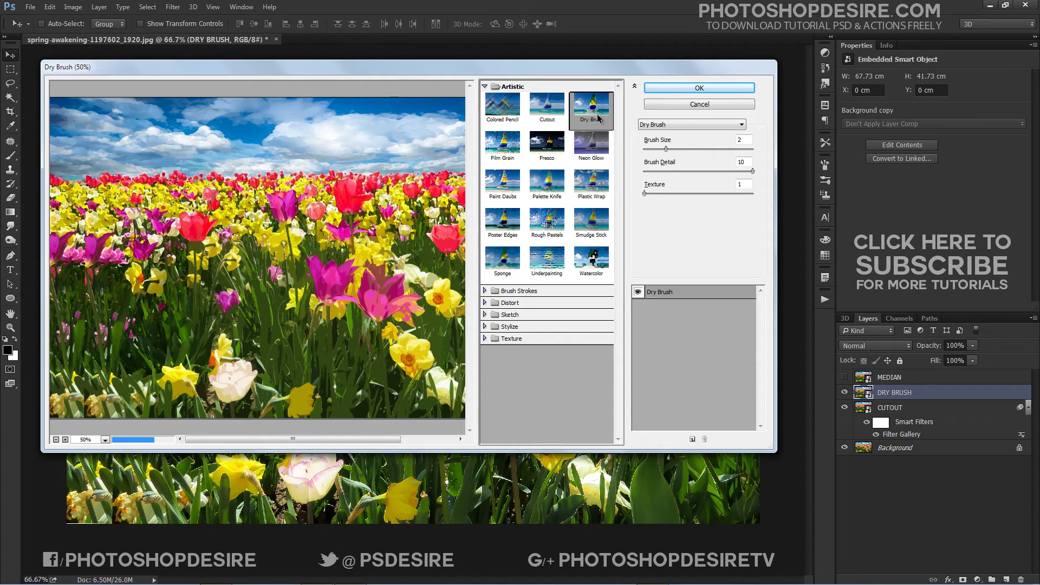
left_click(55, 439)
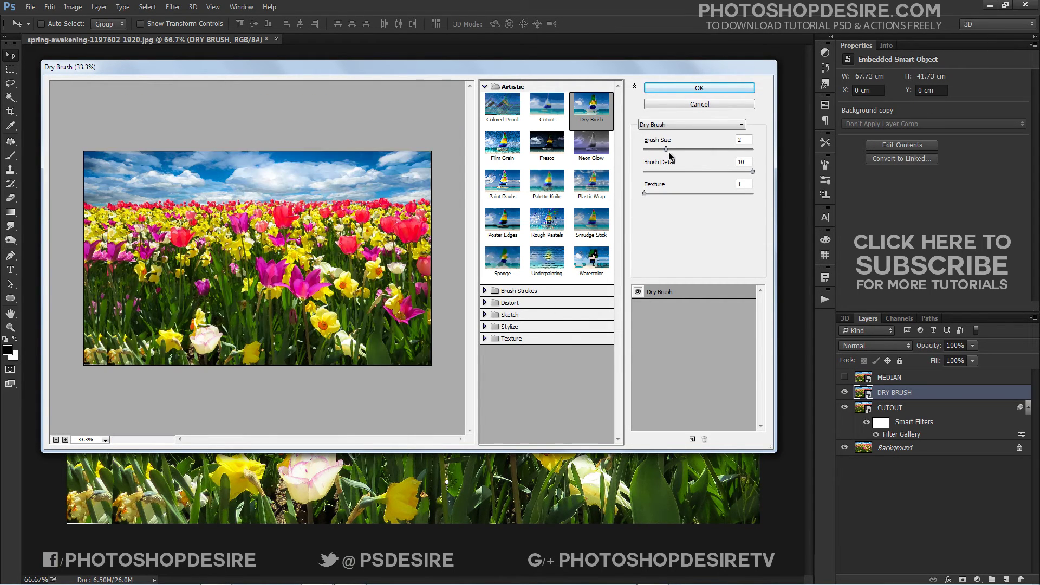
left_click_drag(666, 149, 798, 152)
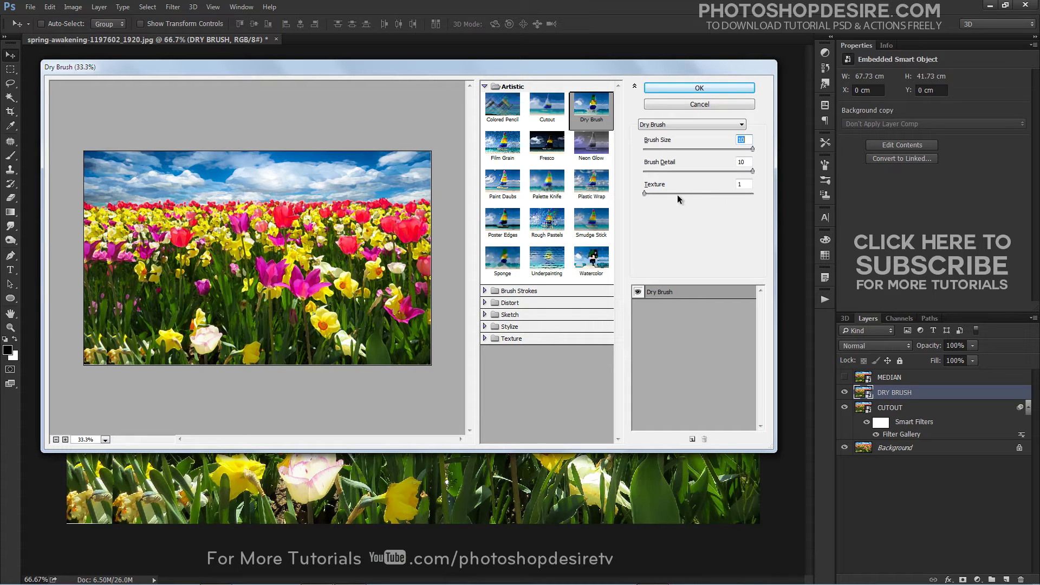
left_click_drag(677, 194, 785, 190)
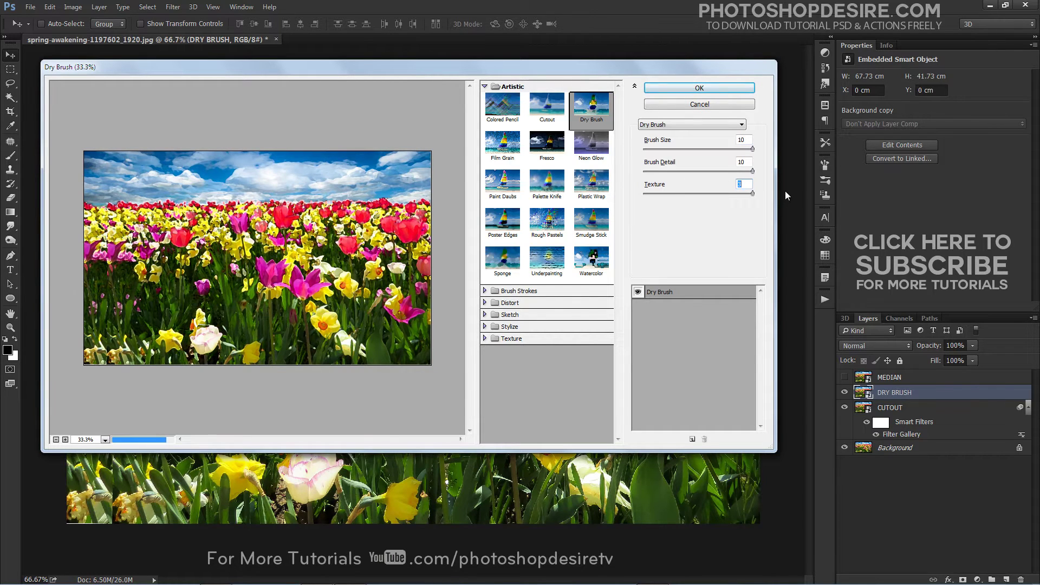
left_click(691, 93)
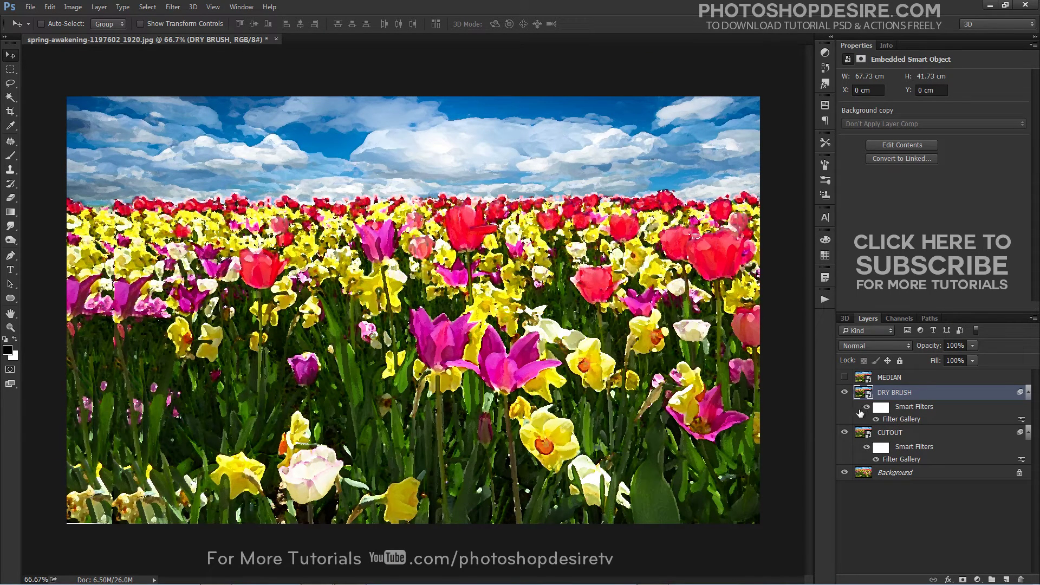
Blend DRY BRUSH in Lighten mode and reduce its Dry Brush filter's Texture to 1
left_click(886, 345)
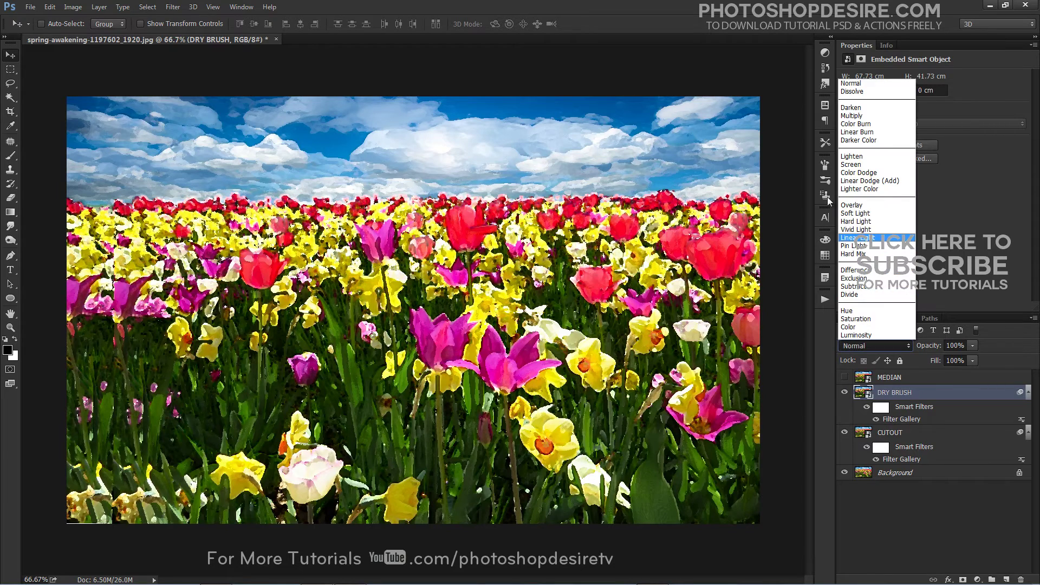
left_click(852, 157)
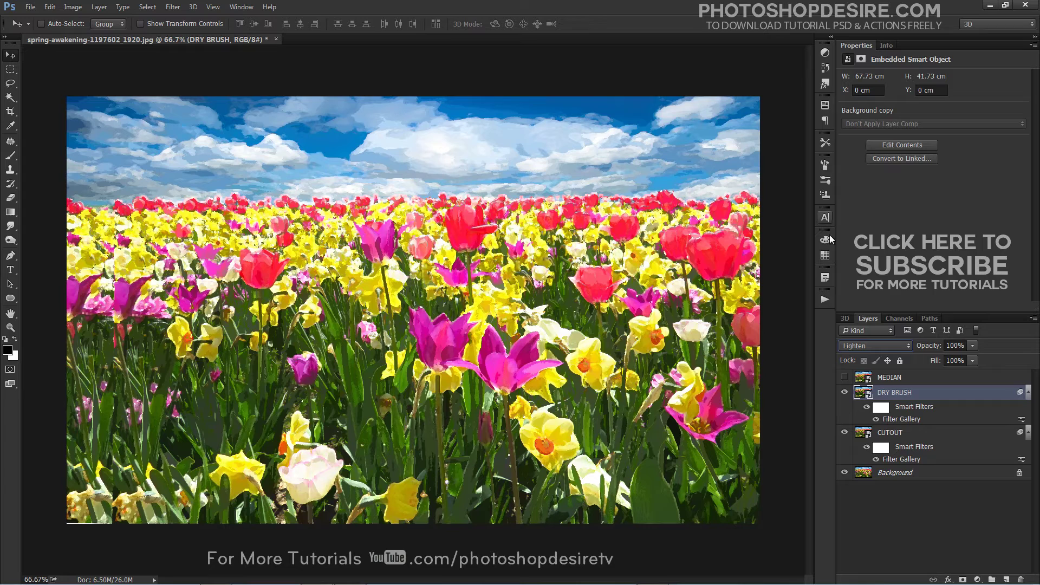
double_click(895, 419)
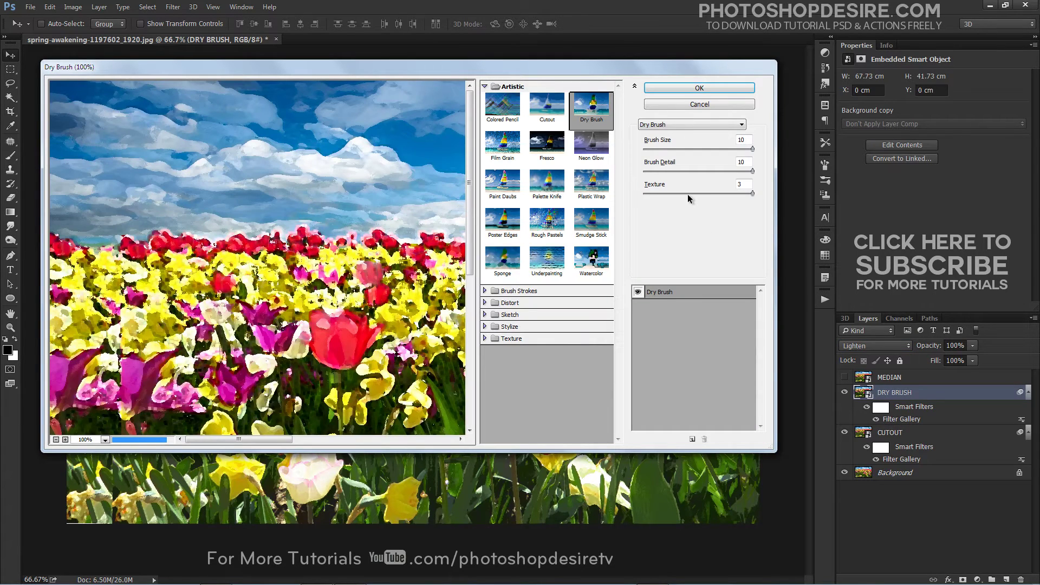
left_click_drag(687, 194, 671, 195)
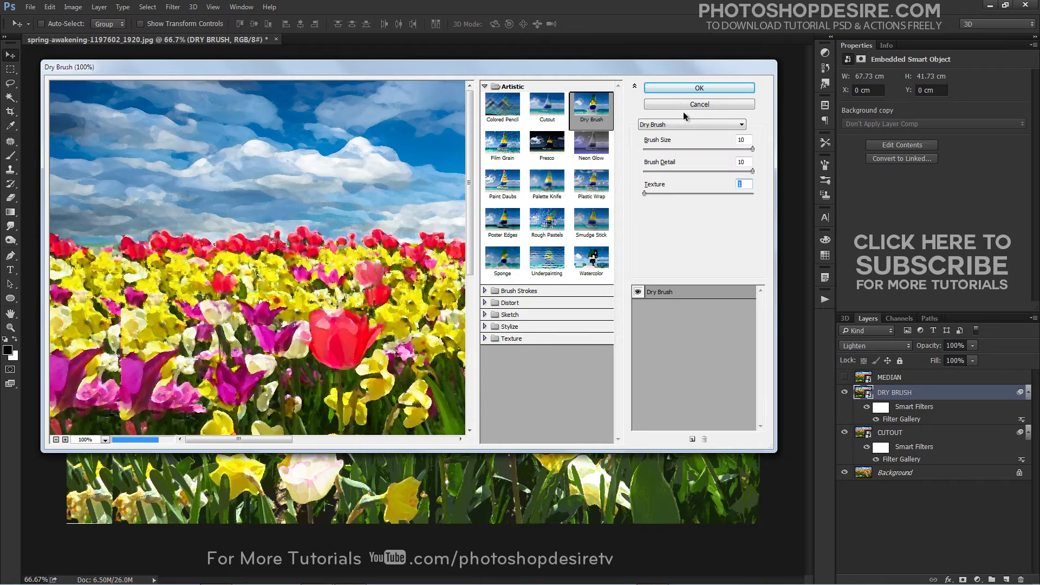
left_click(675, 86)
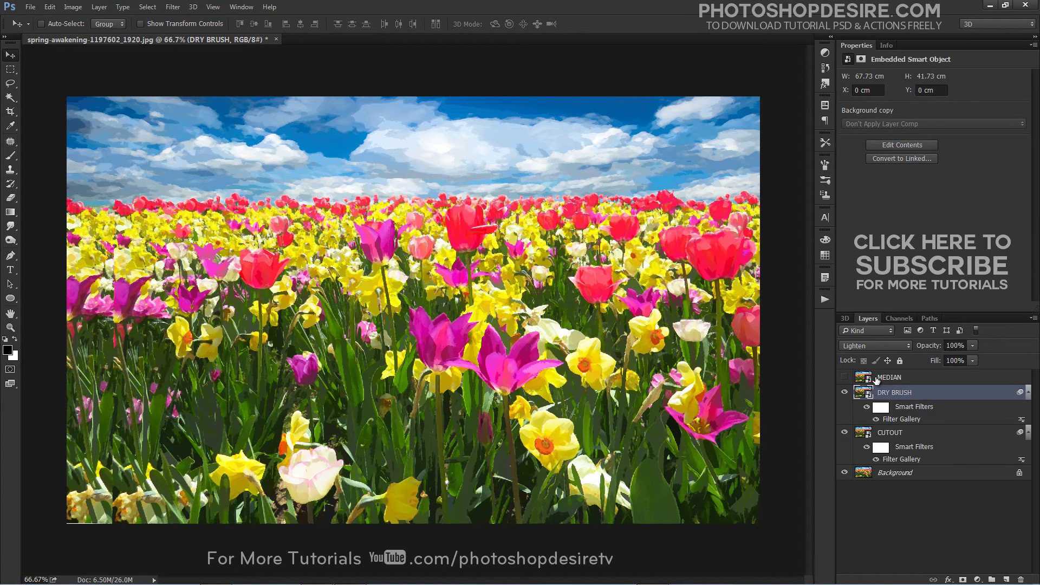
Show and select MEDIAN, then apply Filter > Noise > Median with a 14-pixel radius
left_click(876, 380)
left_click(844, 377)
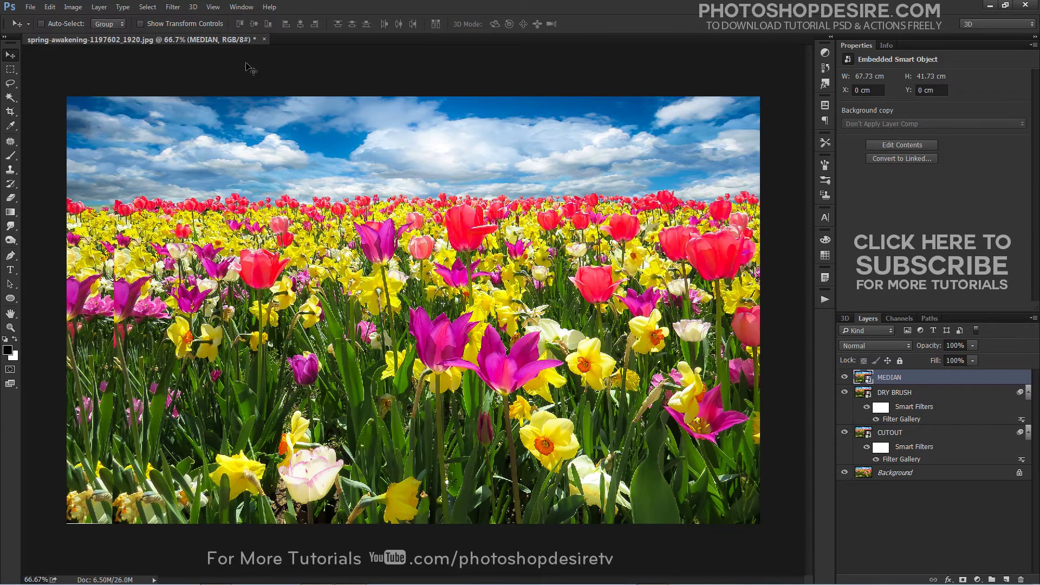
left_click(173, 6)
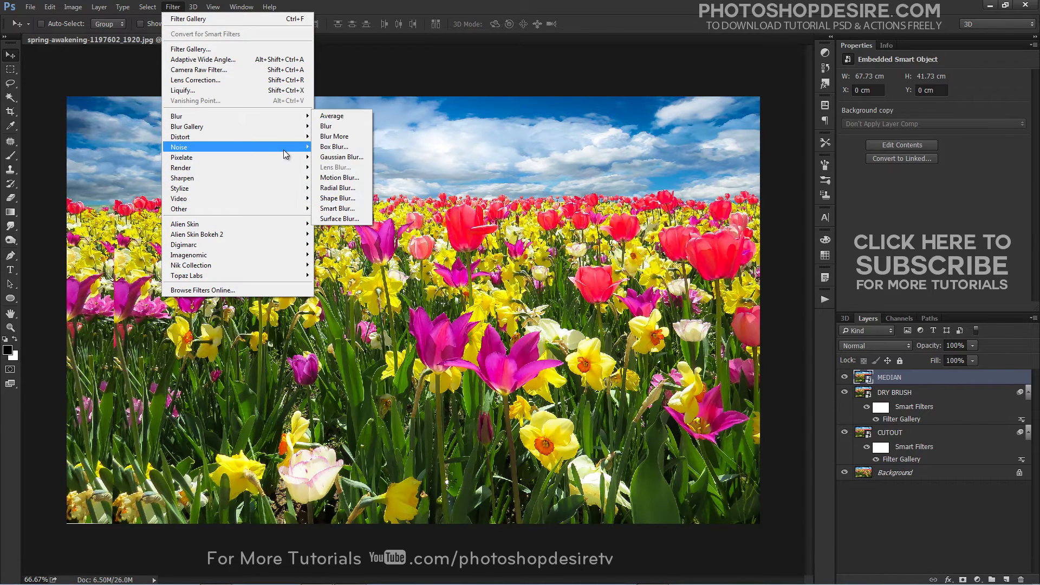
mouse_move(284, 149)
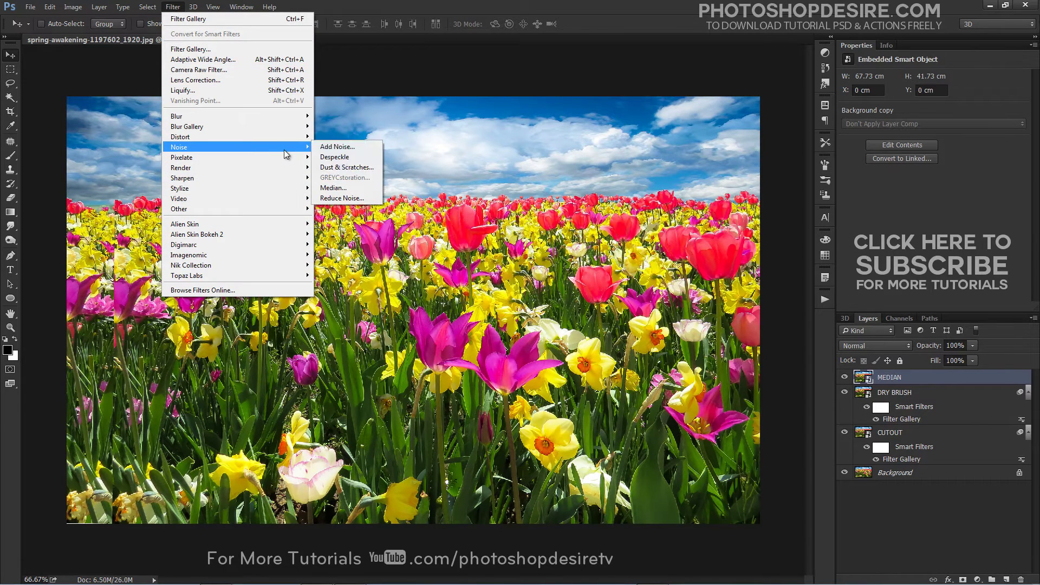
left_click(373, 187)
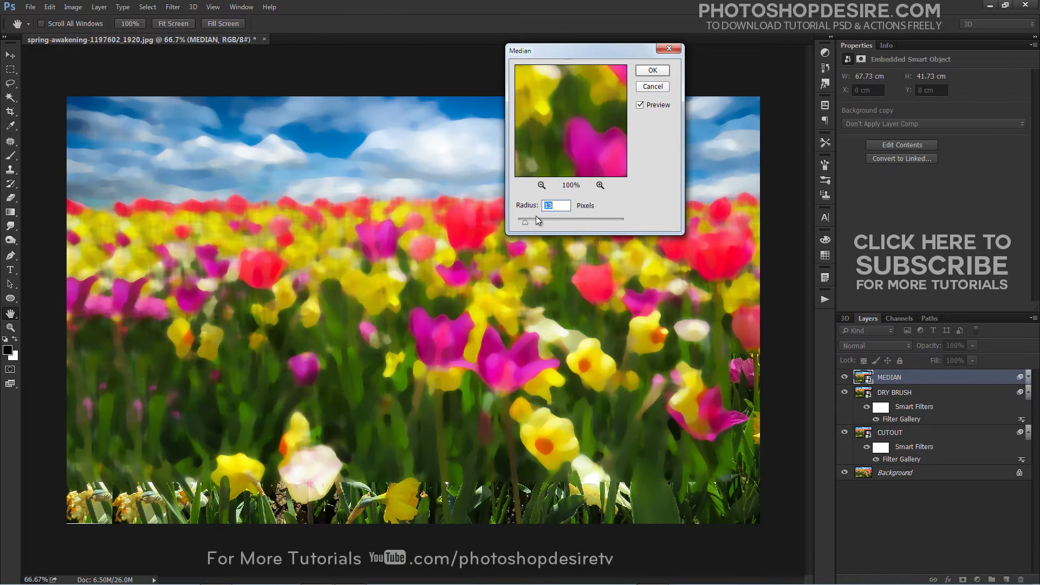
left_click_drag(524, 222, 526, 223)
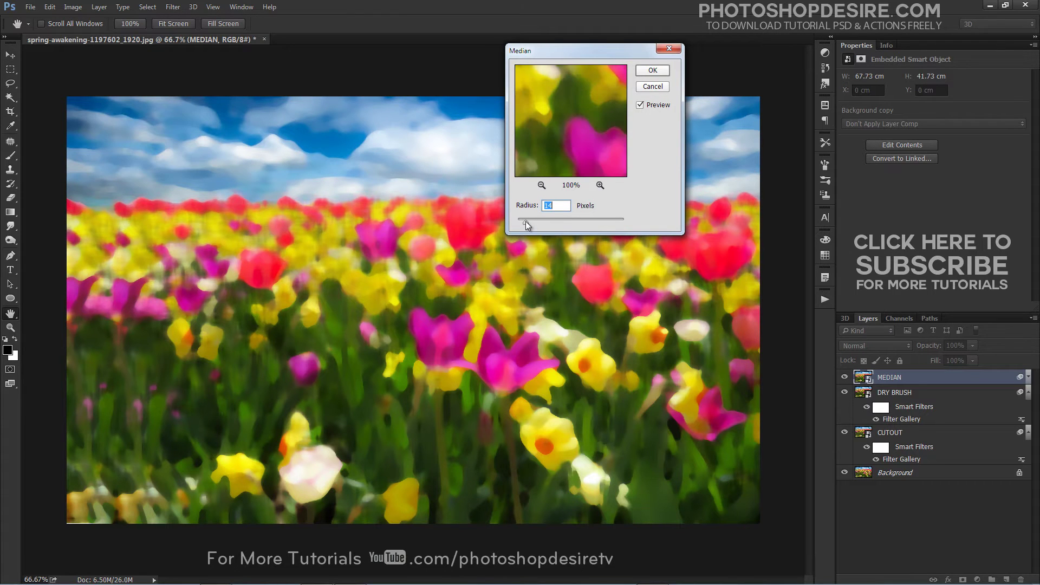
left_click(652, 71)
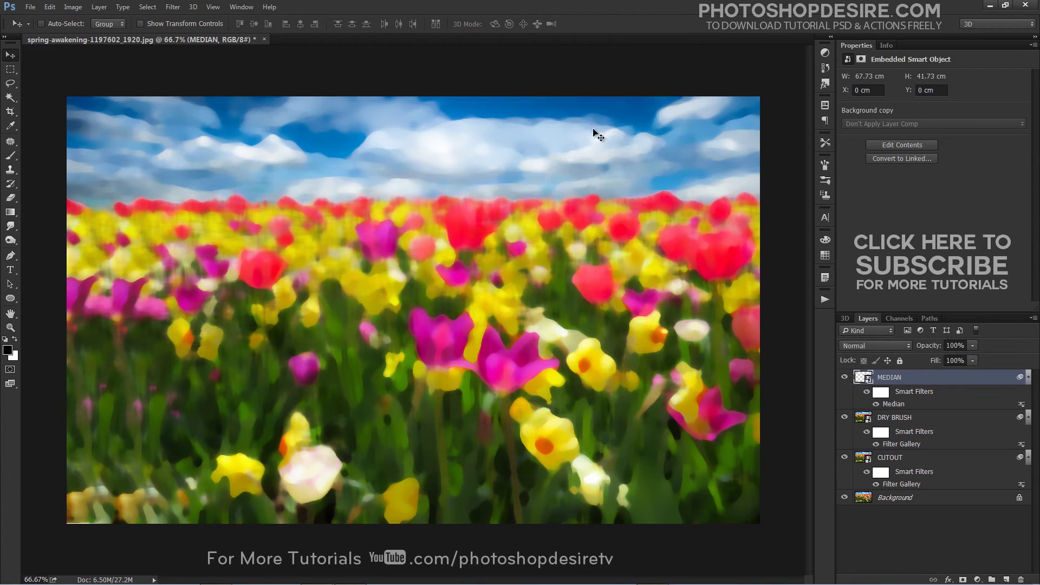
Set MEDIAN to Soft Light blending, then toggle Background-only view to compare with the original
left_click(902, 346)
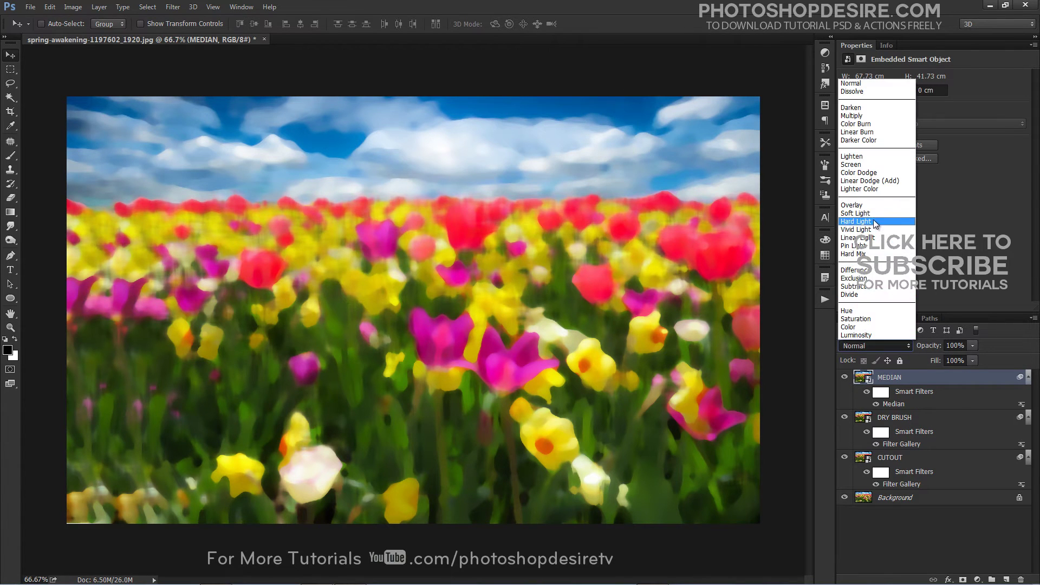
left_click(872, 213)
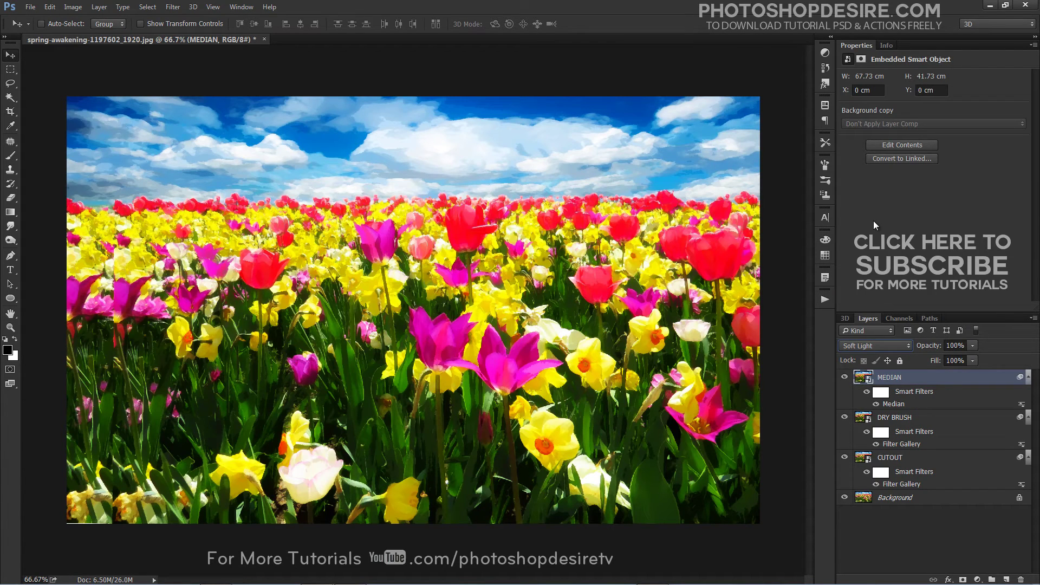
left_click(844, 497, "alt")
left_click(844, 498, "alt")
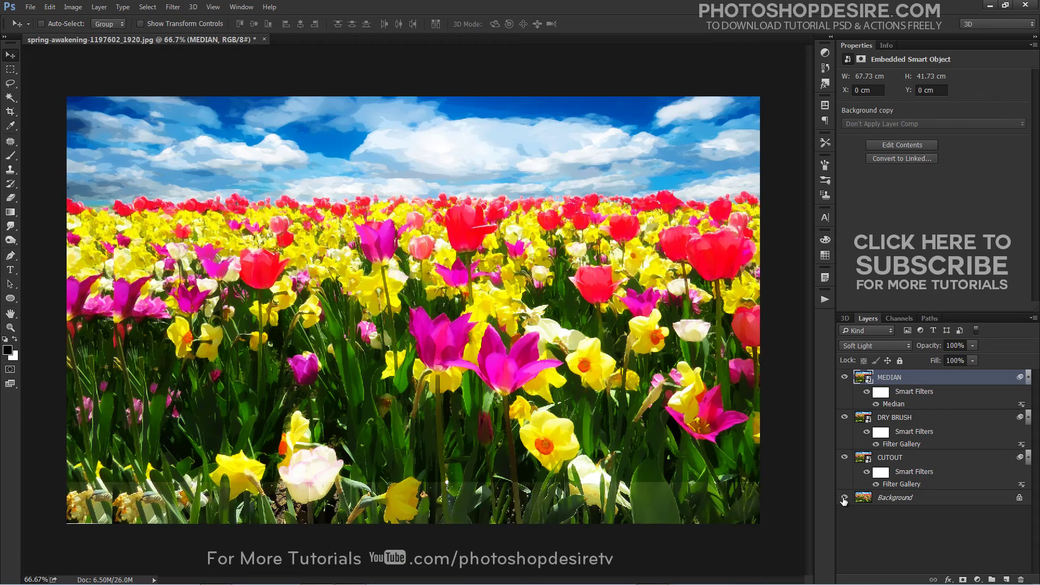
left_click(844, 499, "alt")
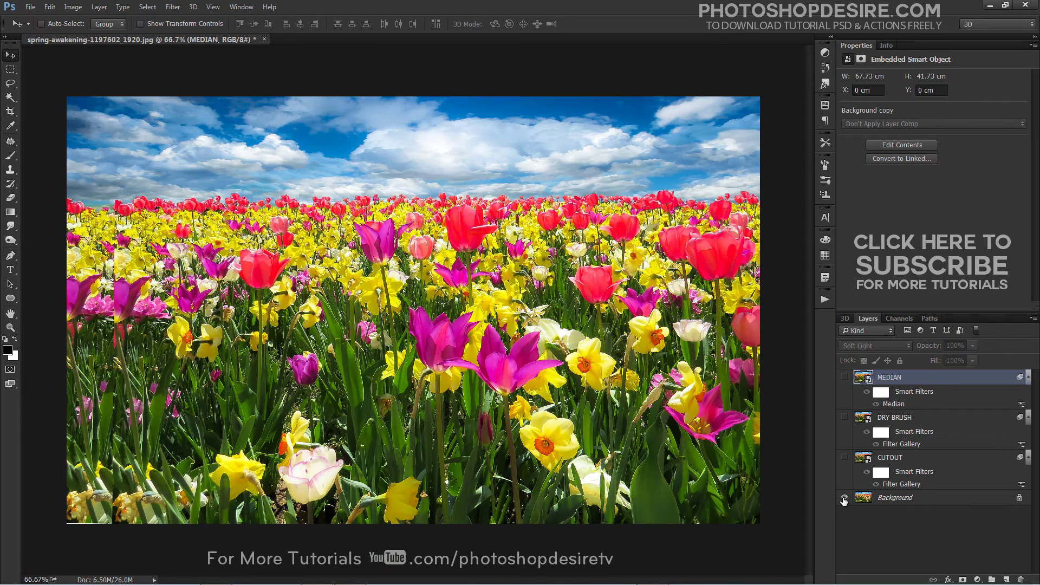
left_click(844, 498, "alt")
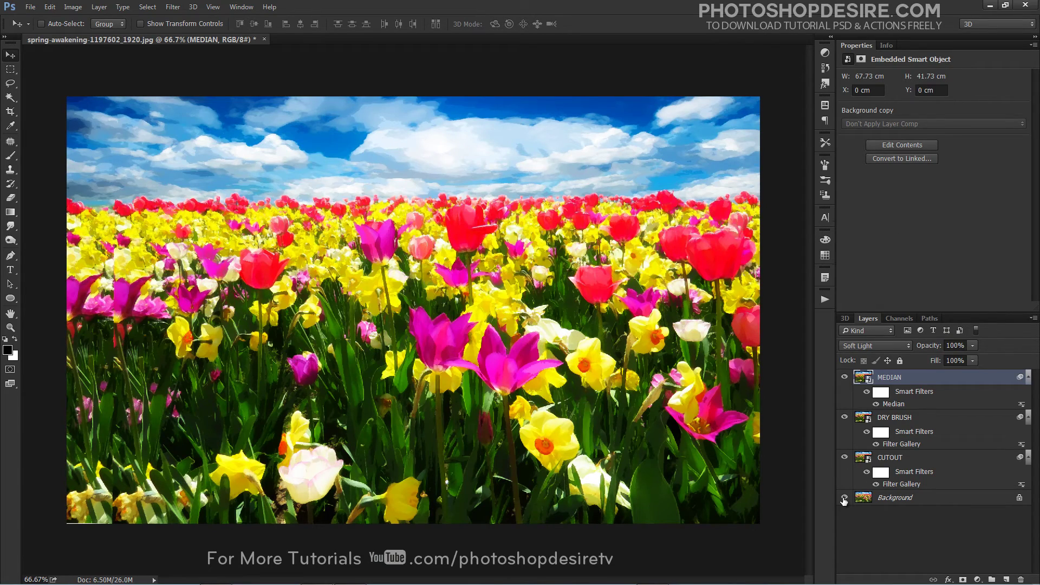
left_click(844, 498, "alt")
left_click(844, 498, "alt")
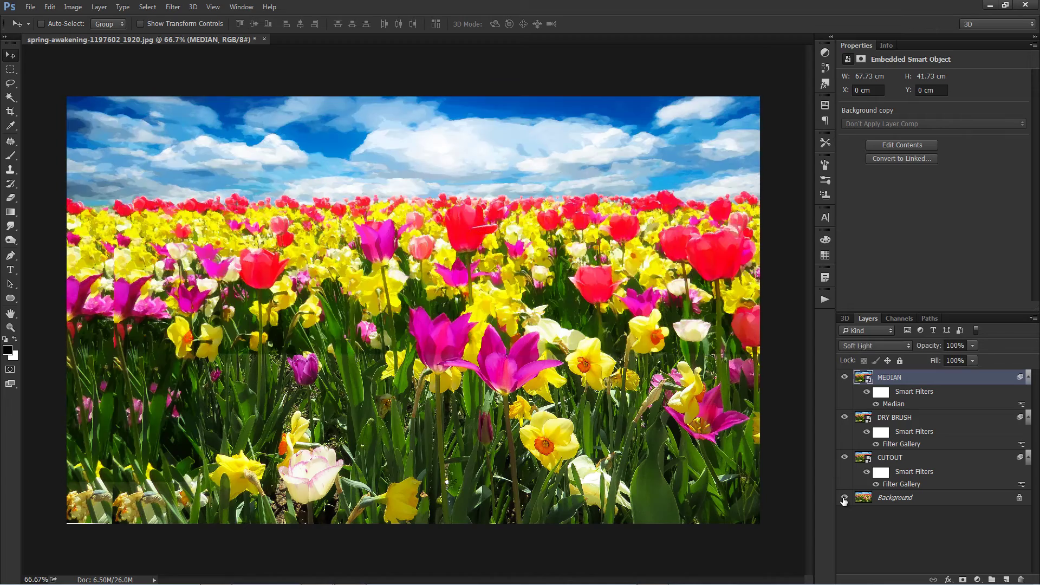